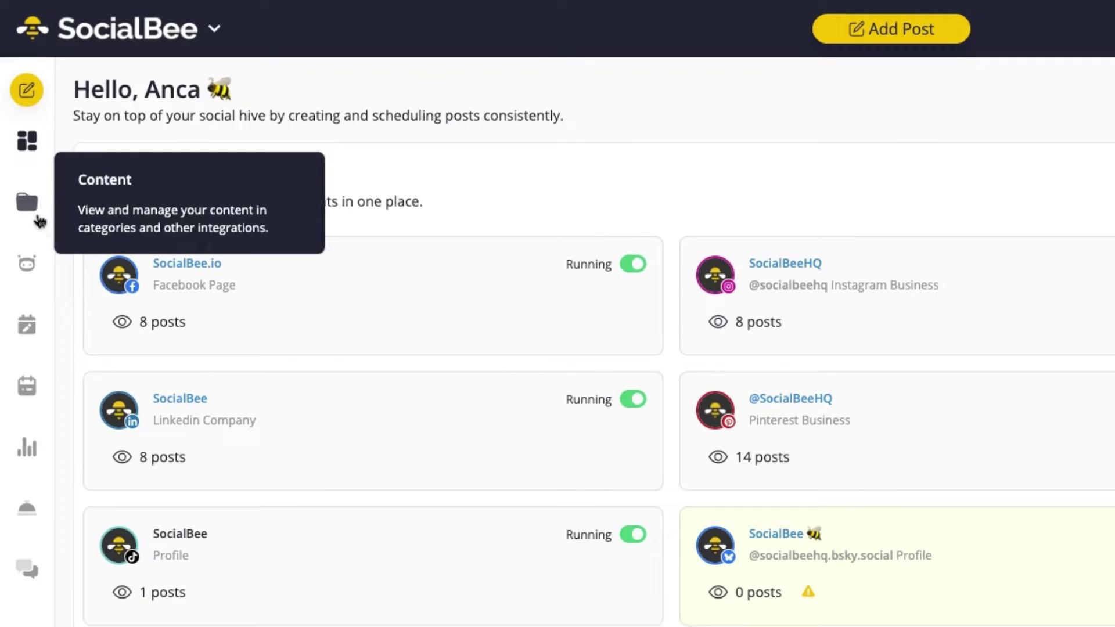
Go from Content Categories to the Social media copilot page with the filled-in brand-strategy answers
left_click(37, 216)
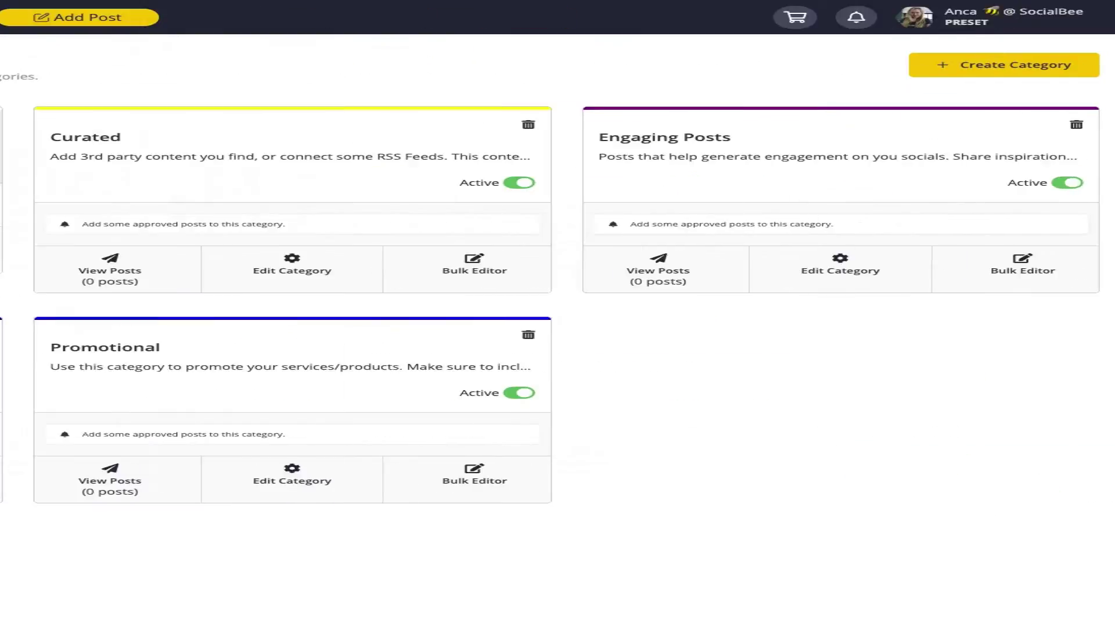
left_click(32, 217)
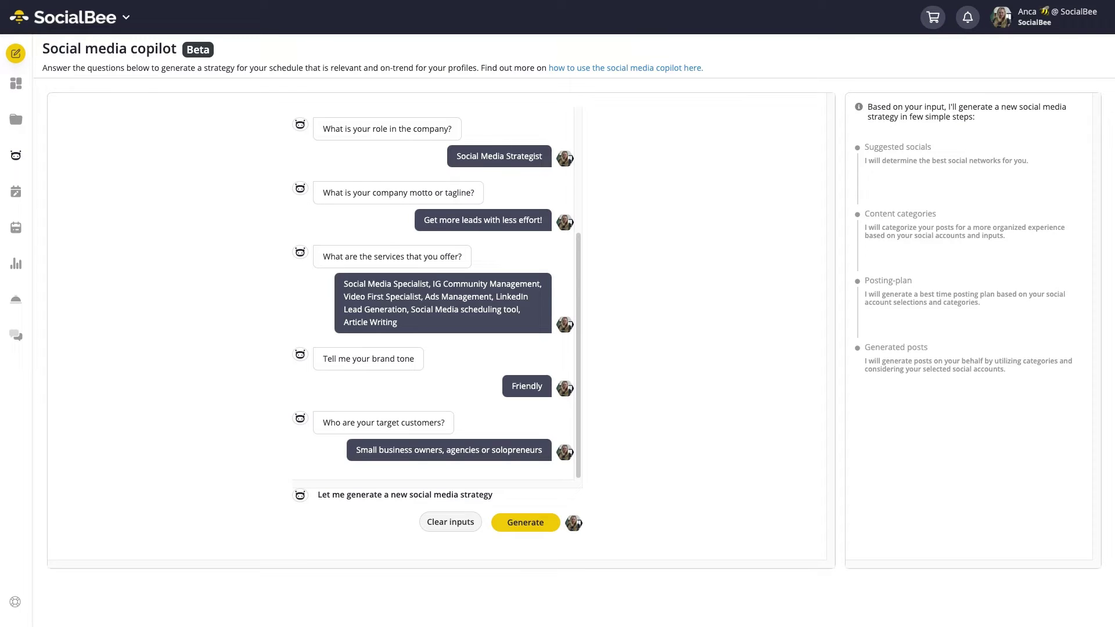
Generate a social media strategy from the copilot answers, then generate content categories for the suggested networks
left_click(532, 522)
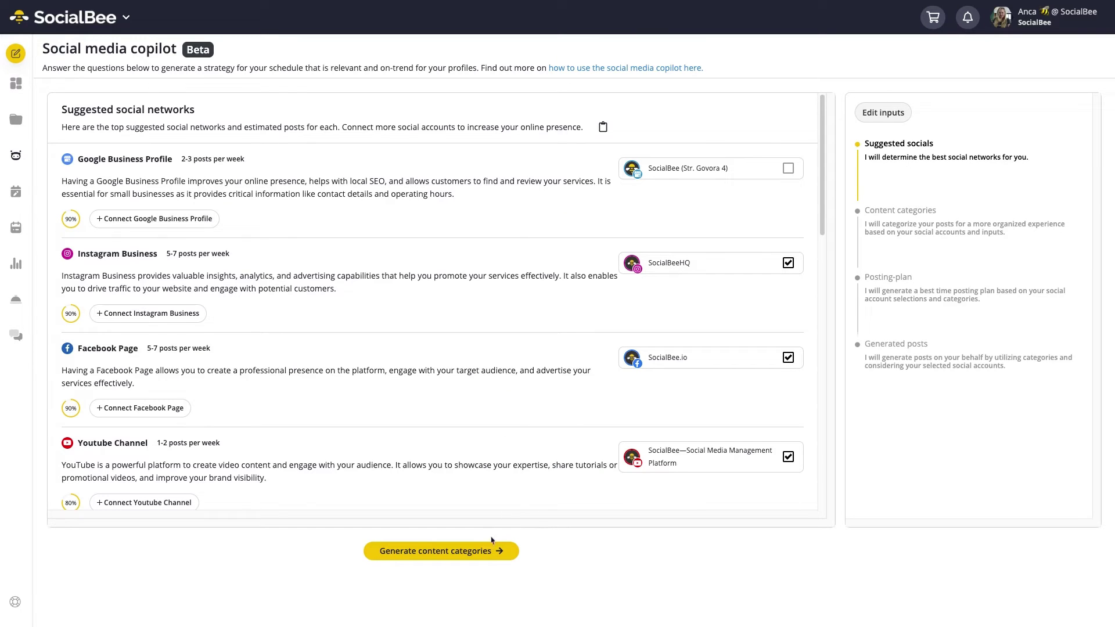
left_click(488, 552)
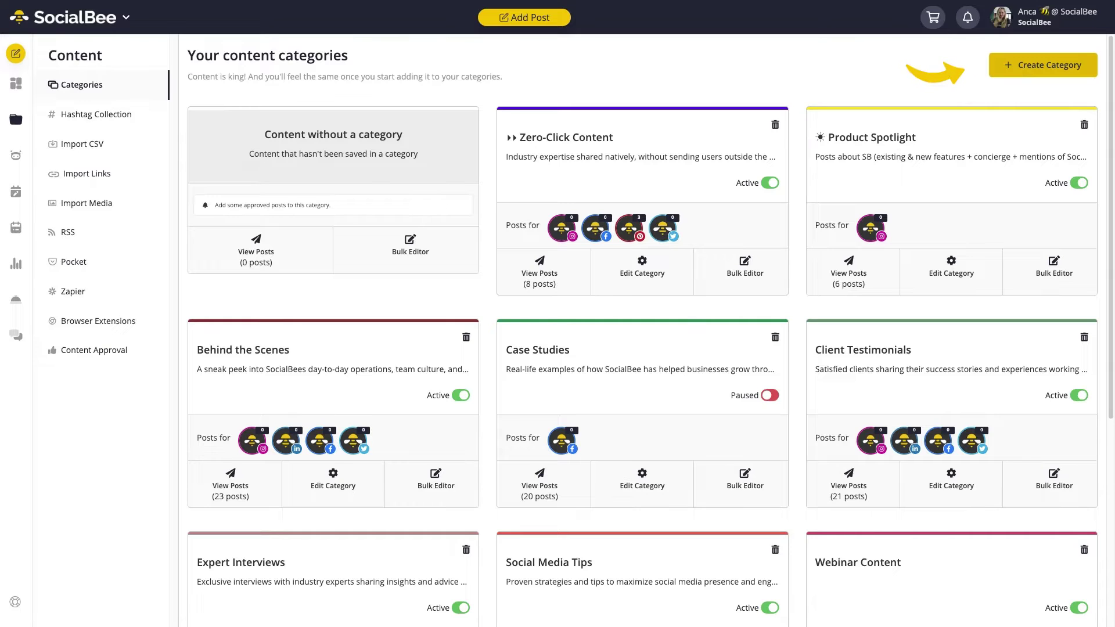
Create a red category 'My New Category' described 'This is my new category' and show its default settings
left_click(1043, 65)
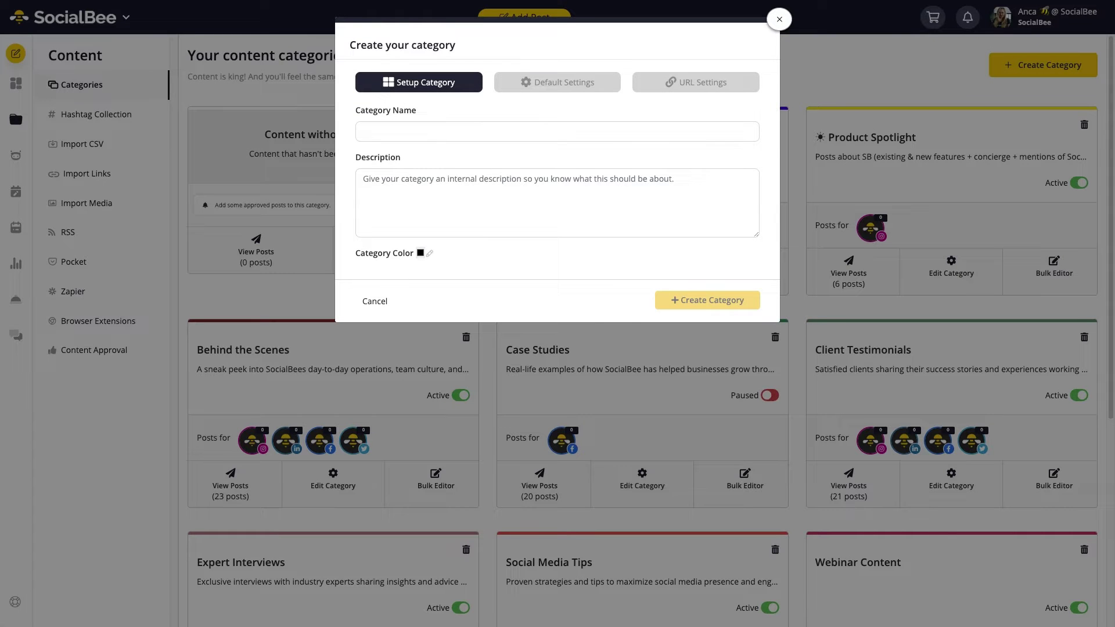
left_click(578, 139)
type("My New Cate")
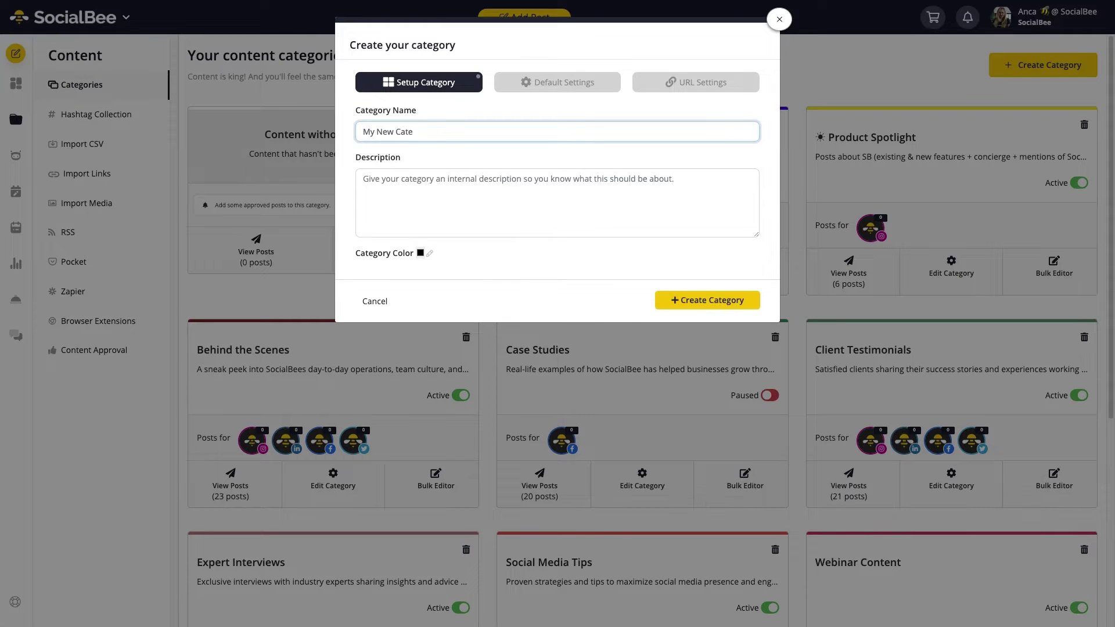
type("gory")
left_click(571, 200)
type("This is my new category")
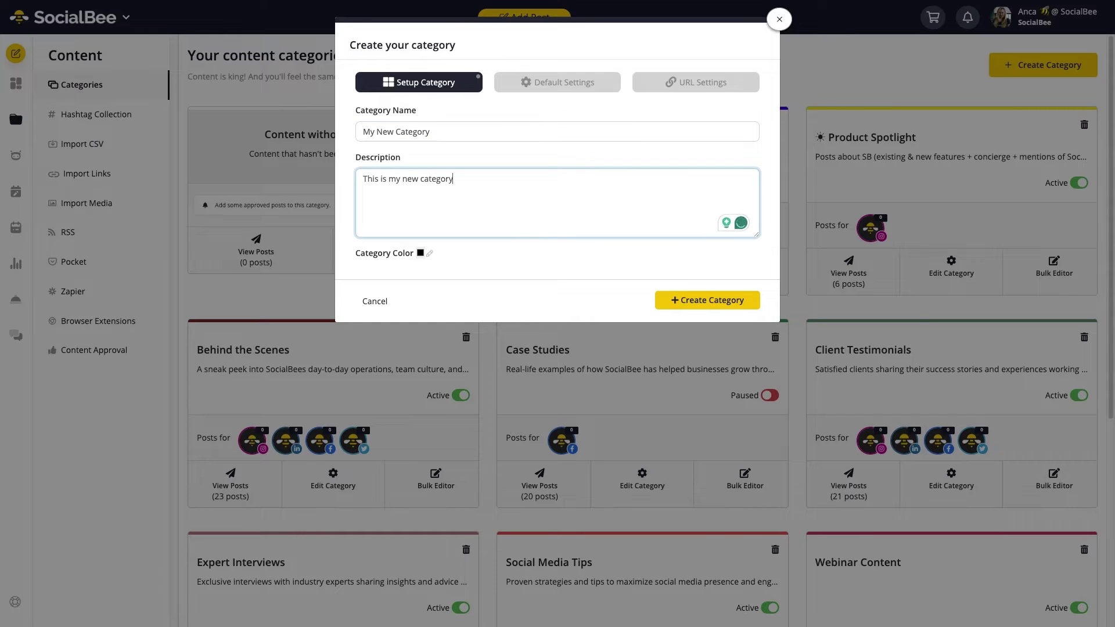
left_click(421, 251)
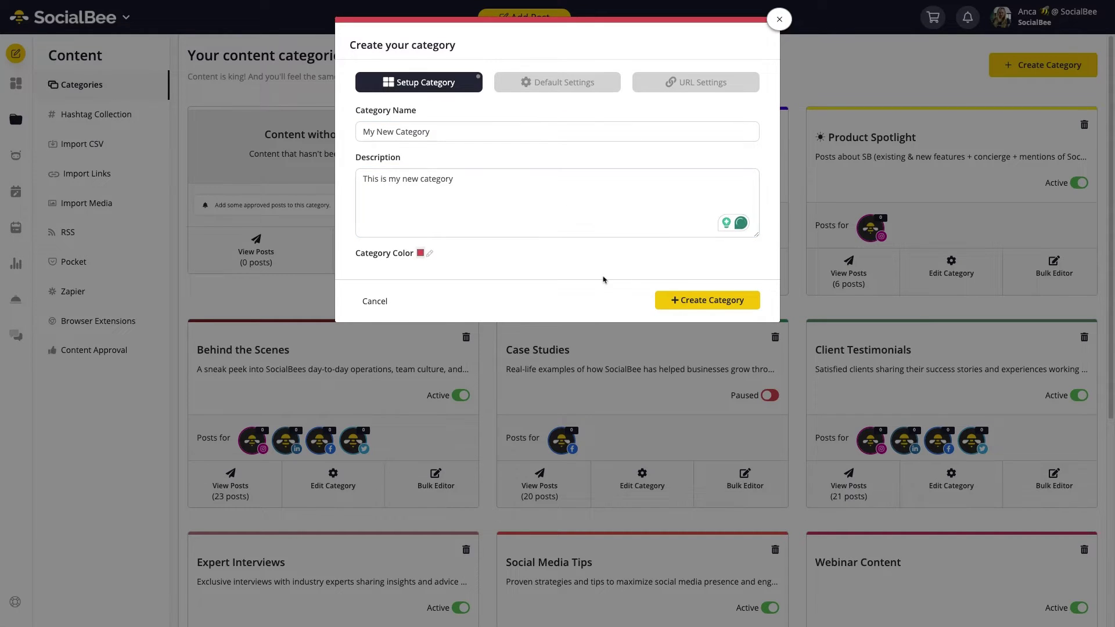
left_click(609, 88)
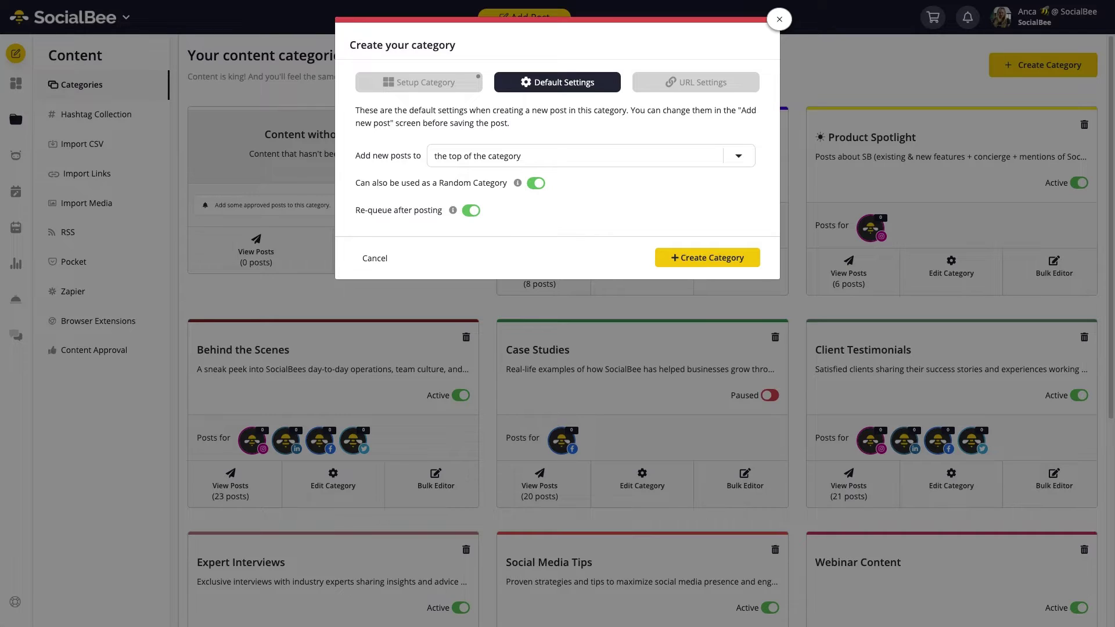
left_click(605, 161)
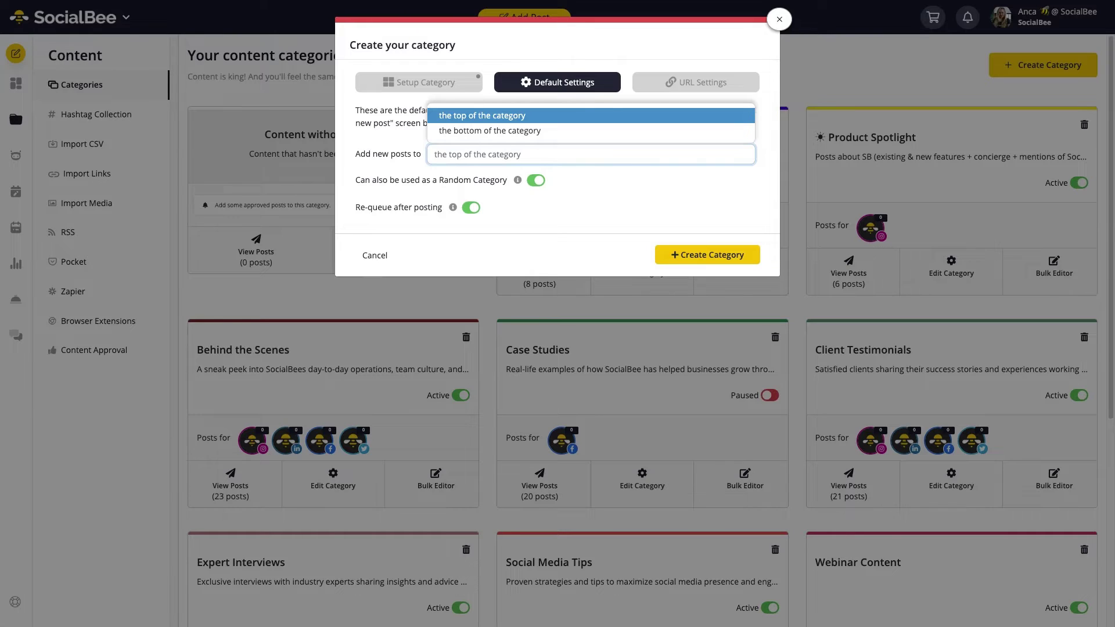
left_click(601, 184)
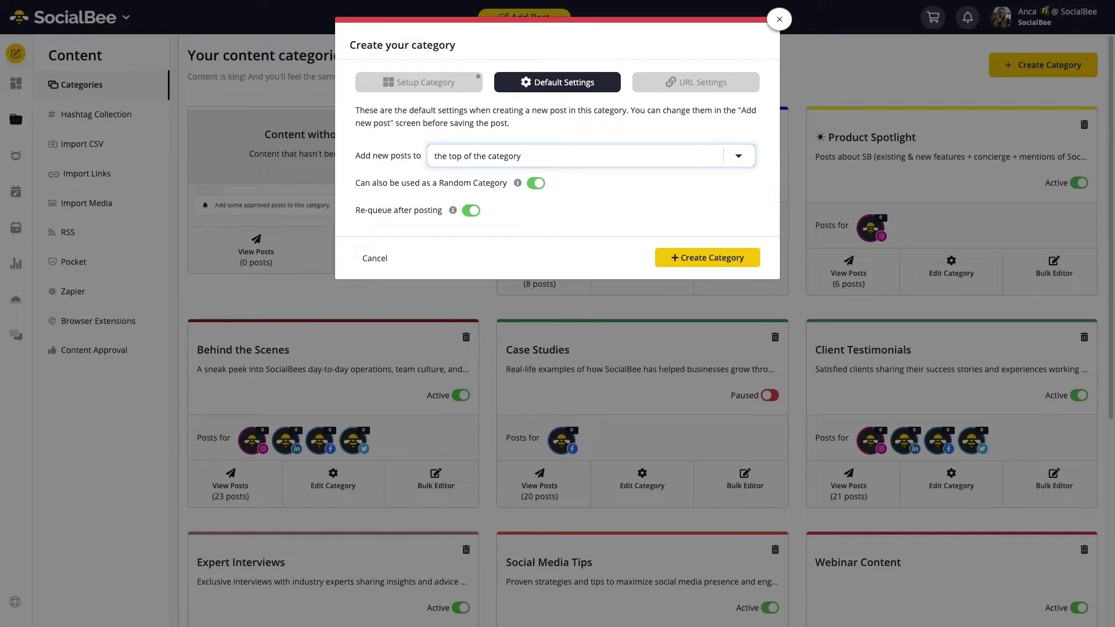
left_click(471, 211)
left_click(472, 213)
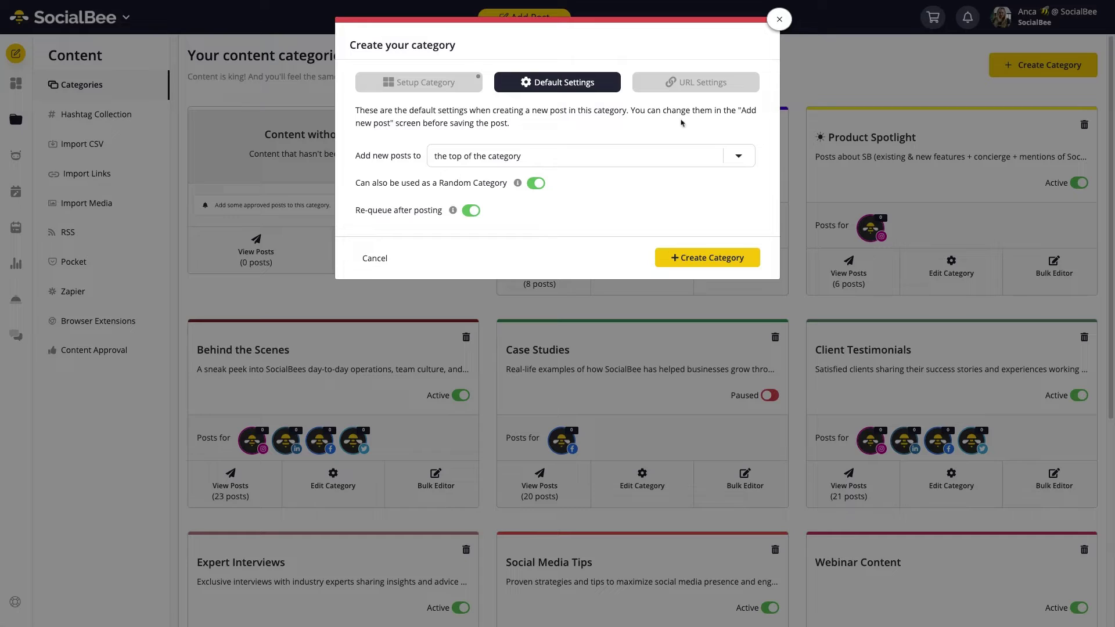
In URL Settings, switch UTM Source from Tag by Social Network to a custom Tag with value
left_click(706, 85)
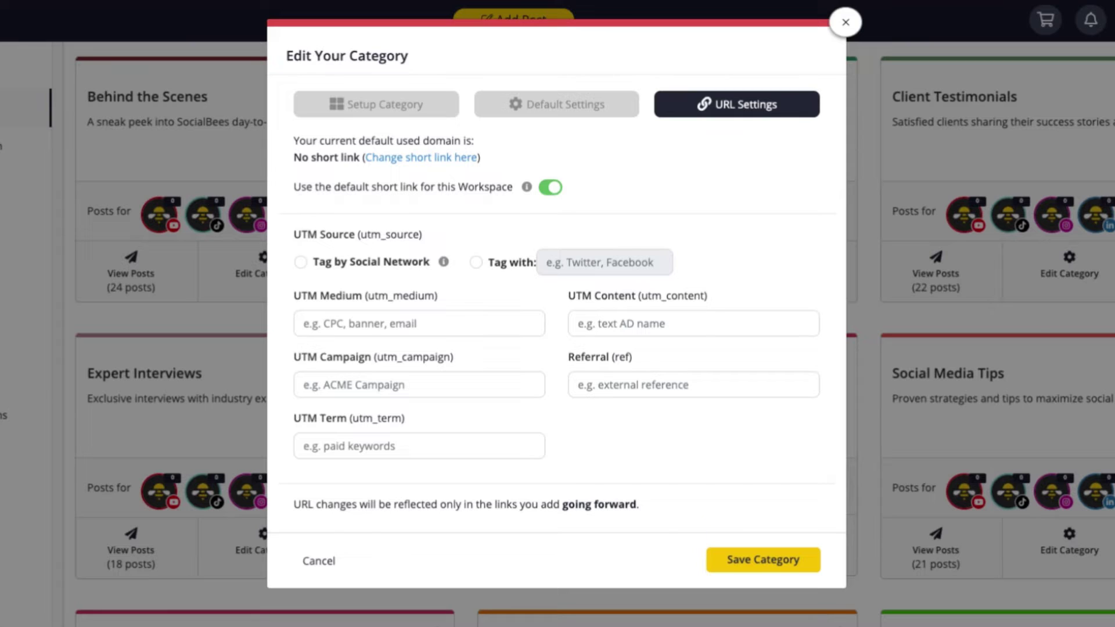
left_click(326, 270)
left_click(498, 271)
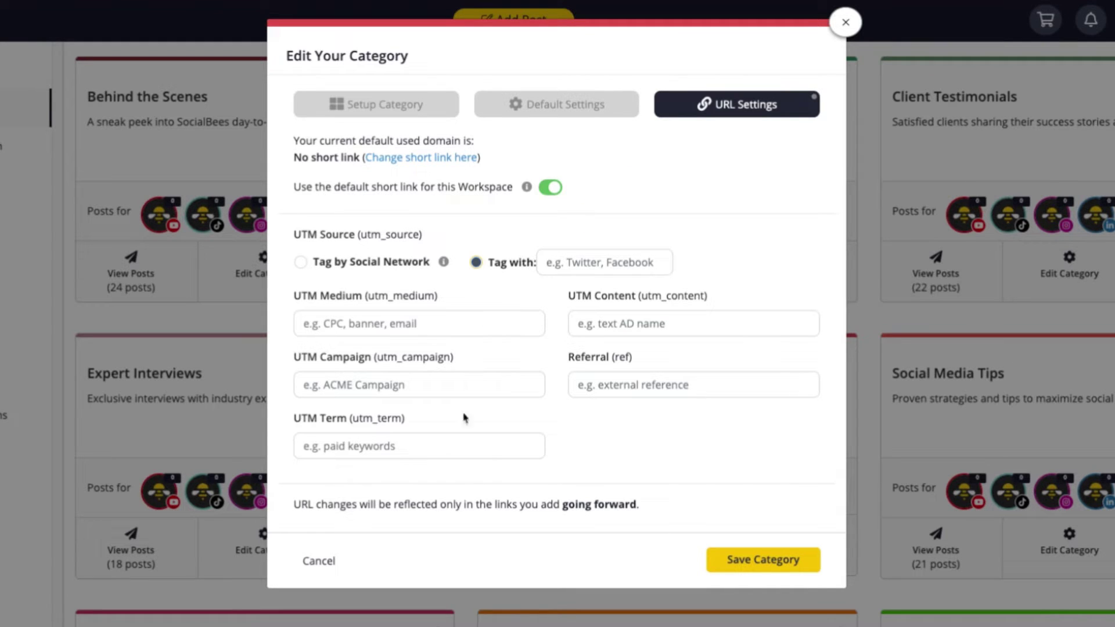
Turn off the workspace default short link for this category and choose sbee.link instead
left_click(495, 388)
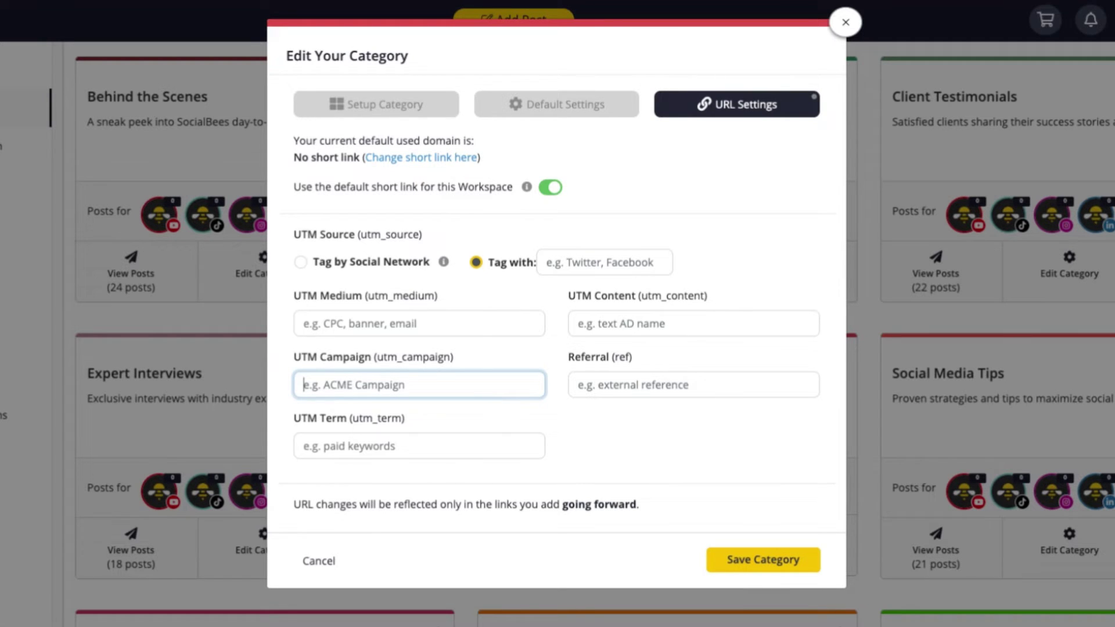
left_click(419, 323)
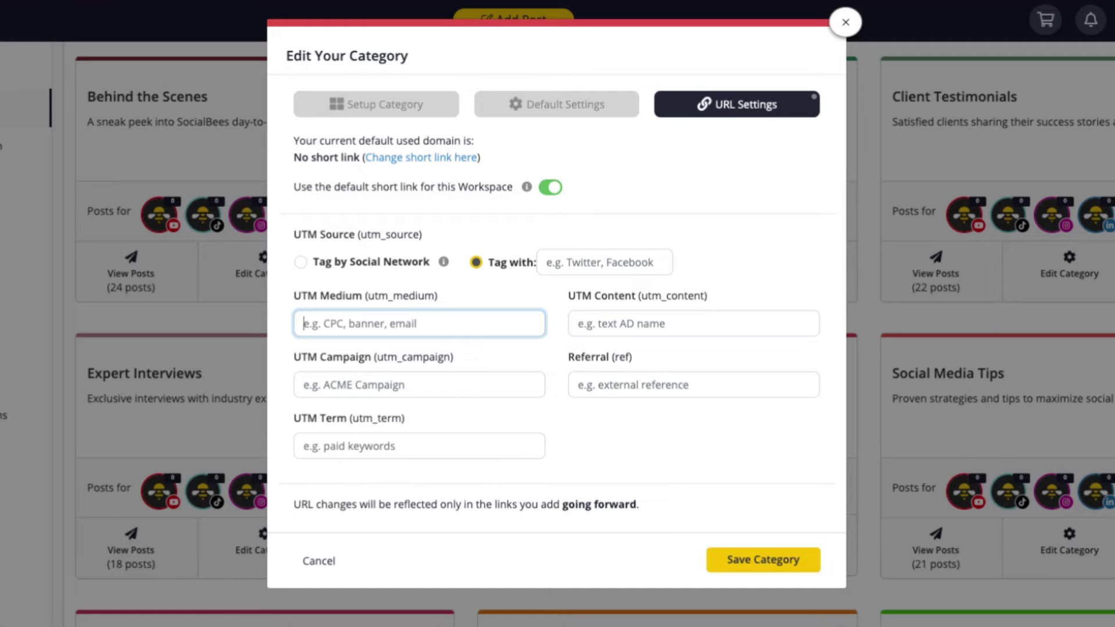
left_click(549, 187)
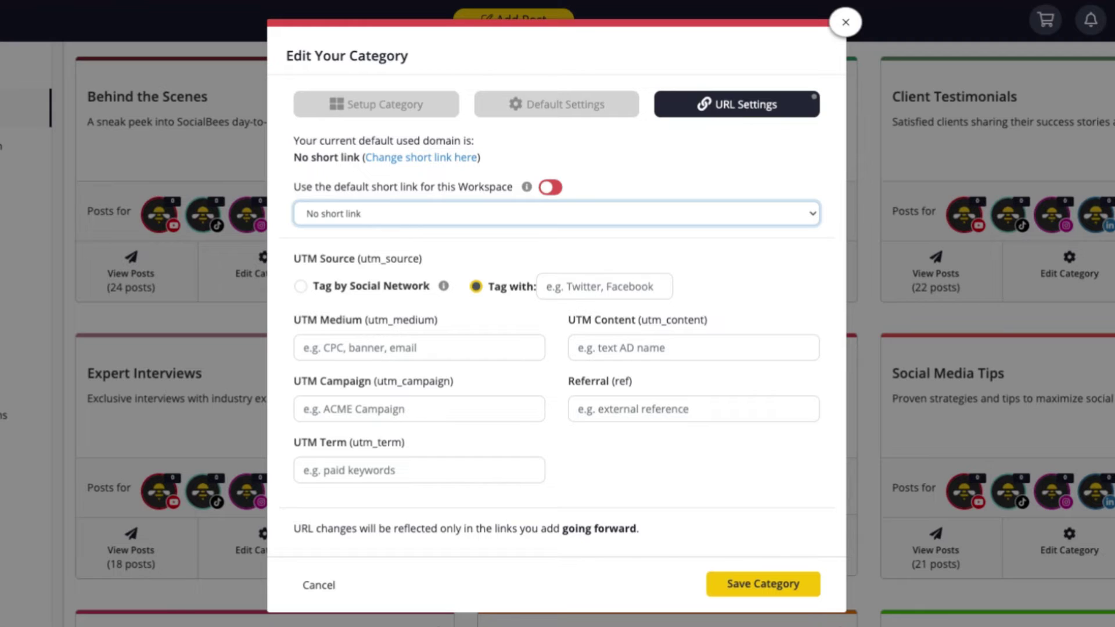
key("Down")
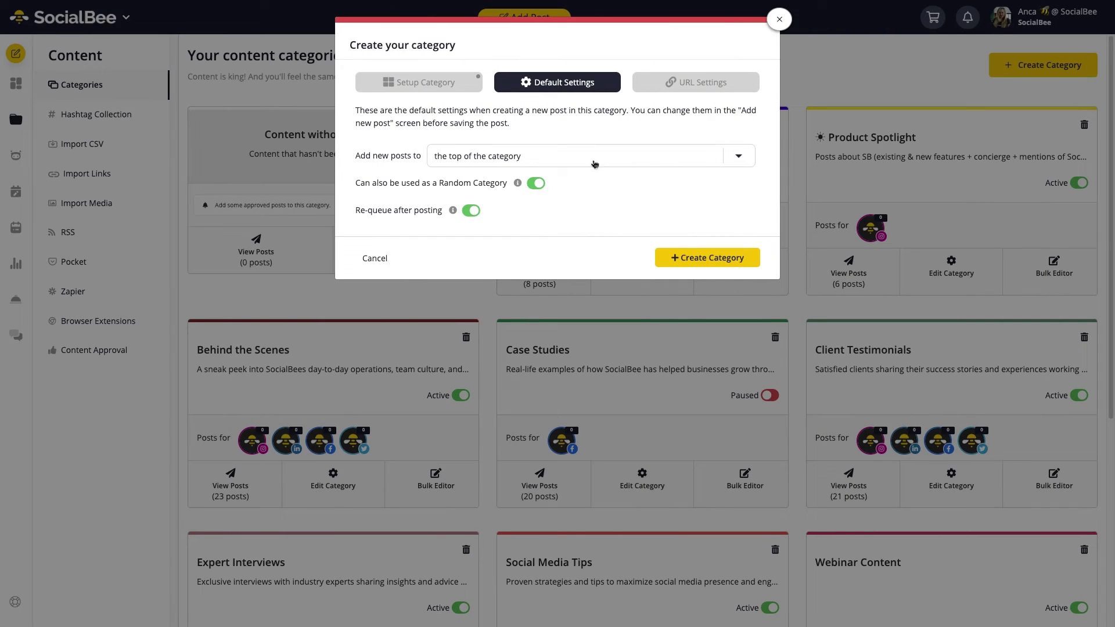
left_click(683, 260)
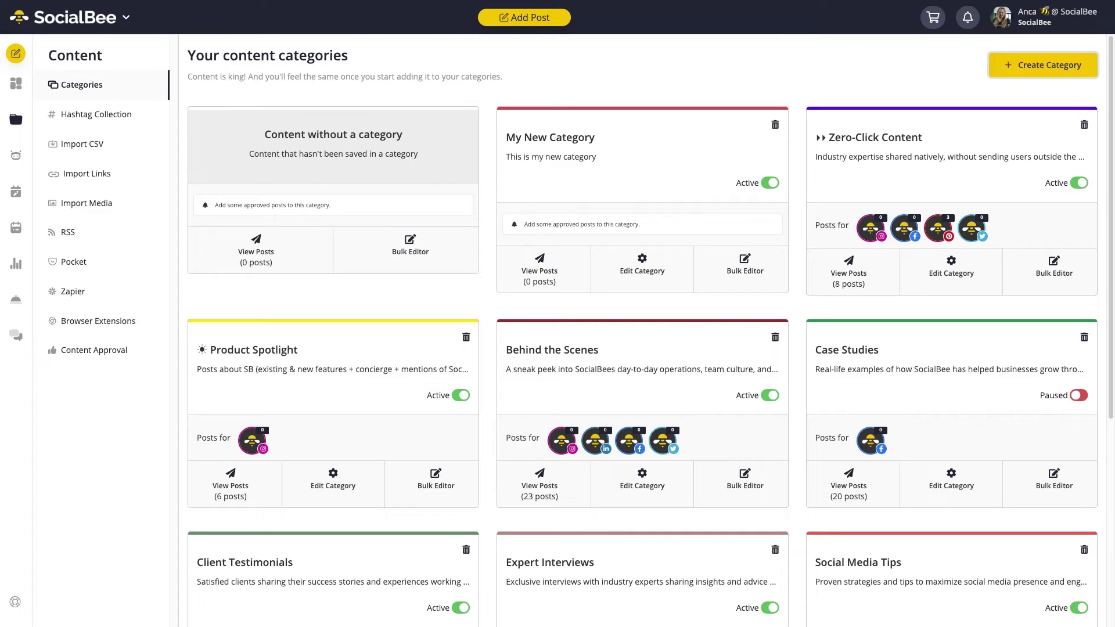
left_click(642, 267)
left_click(848, 270)
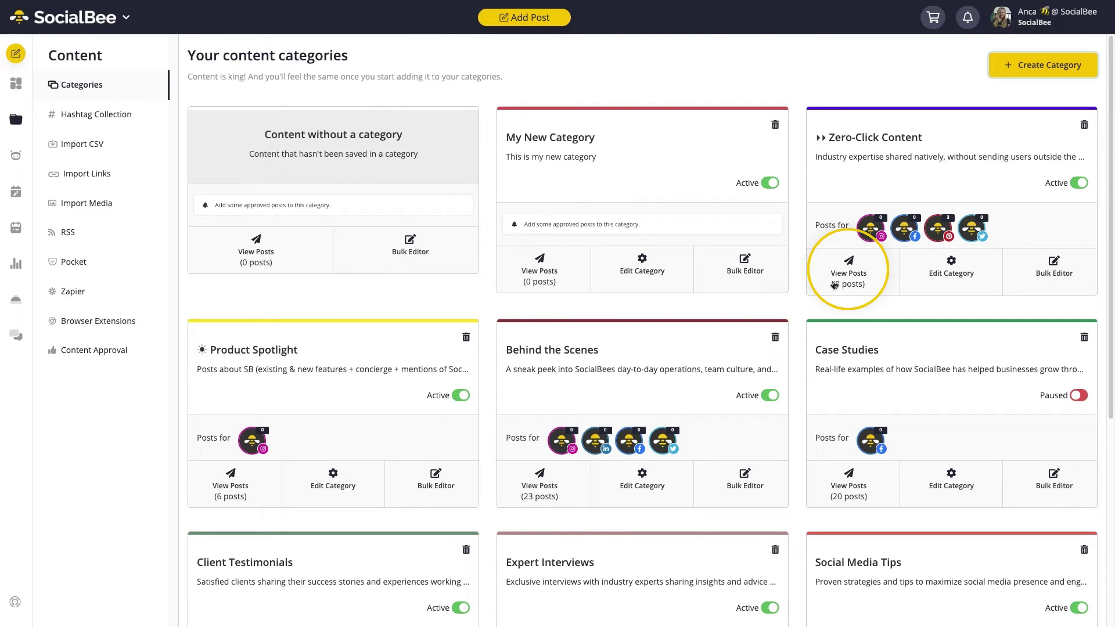
Open the Zero-Click Content category and scroll through its 8 posts
left_click(875, 270)
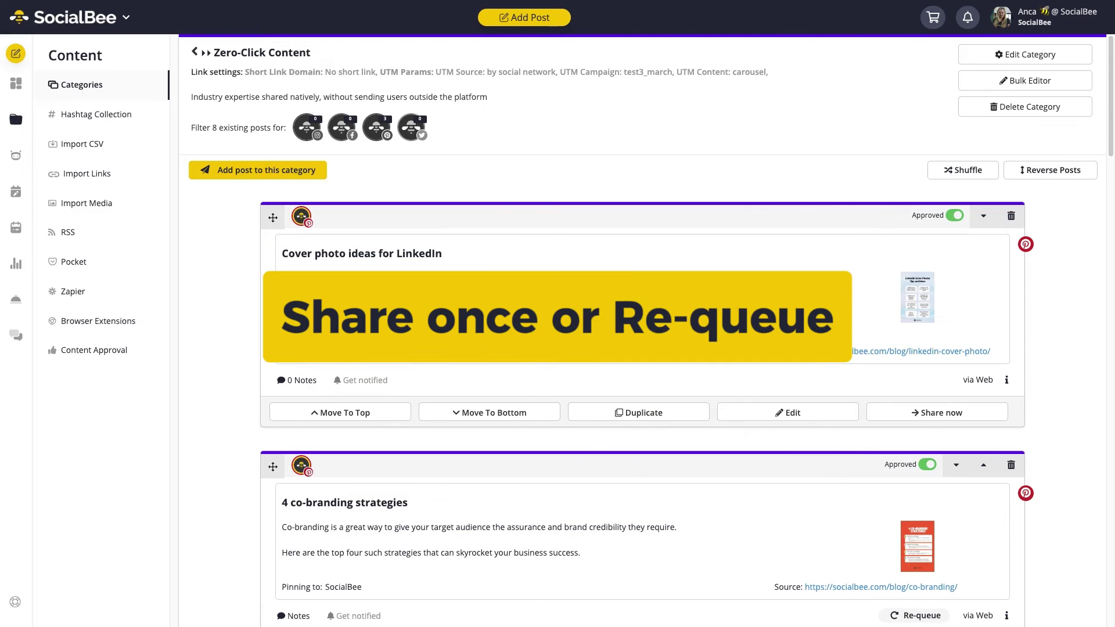
scroll(624, 520, "down", 2)
scroll(625, 520, "down", 1)
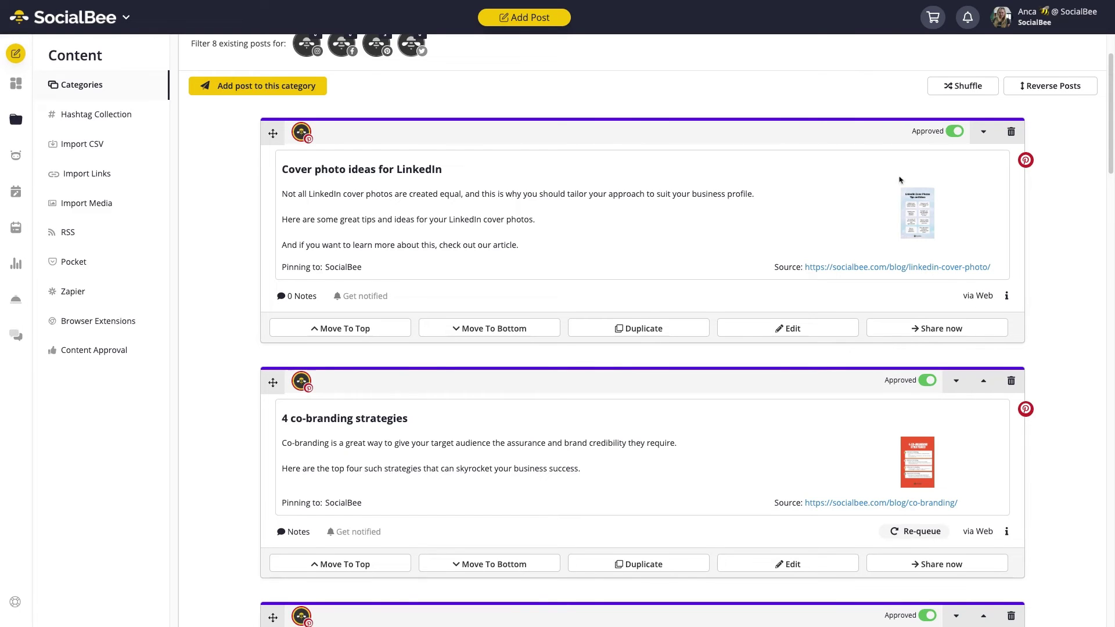
scroll(901, 181, "up", 2)
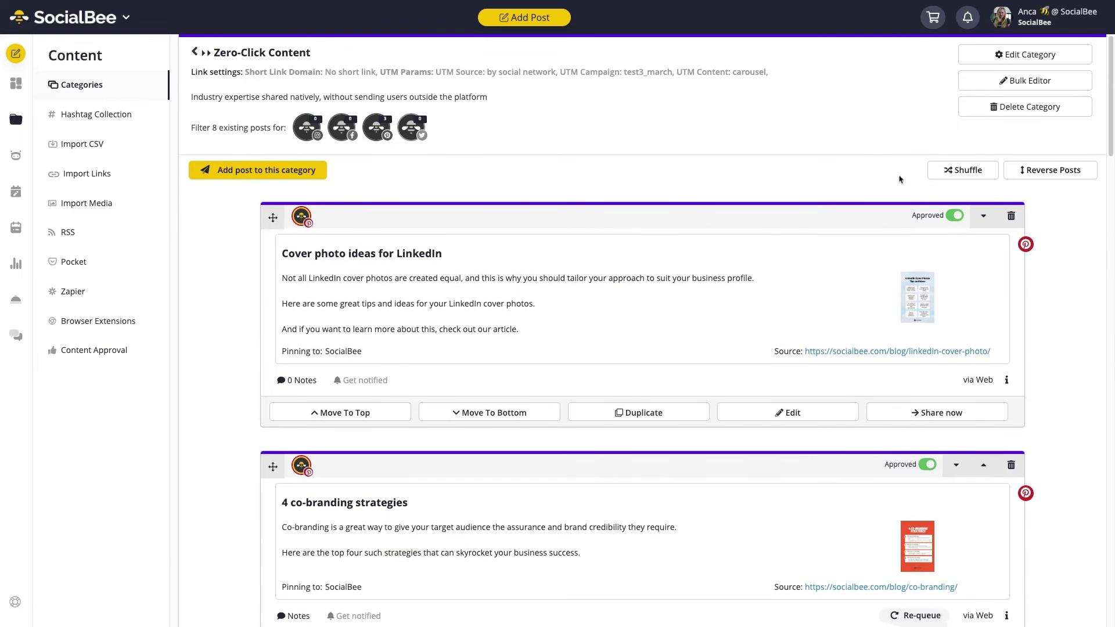
Enable Re-queue after posting in the Zero-Click Content category's default settings
left_click(1007, 56)
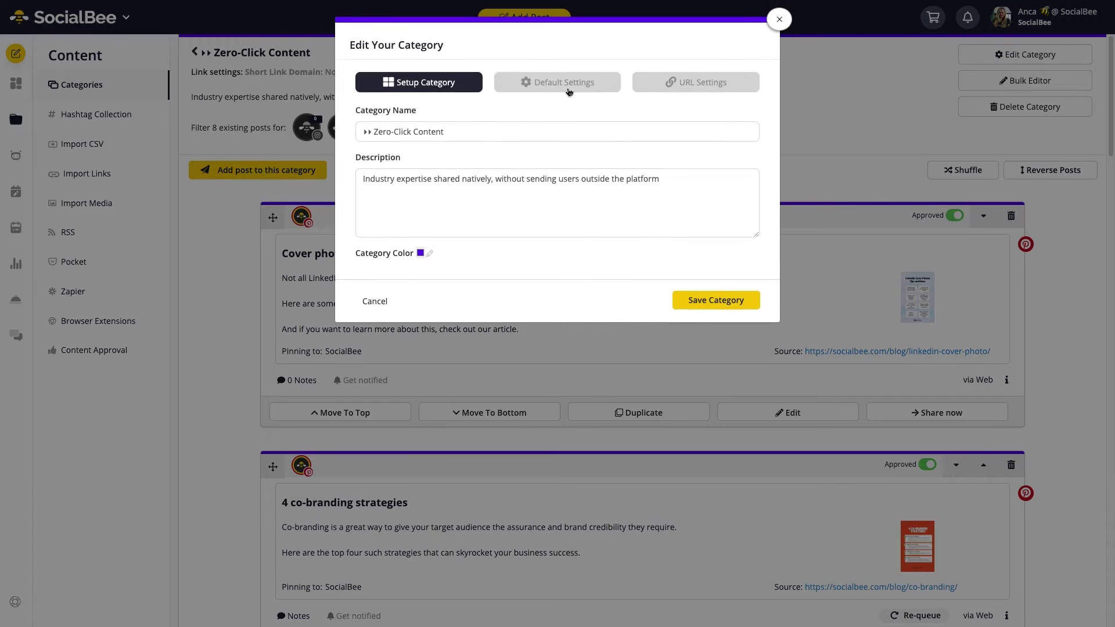
left_click(569, 87)
left_click(475, 212)
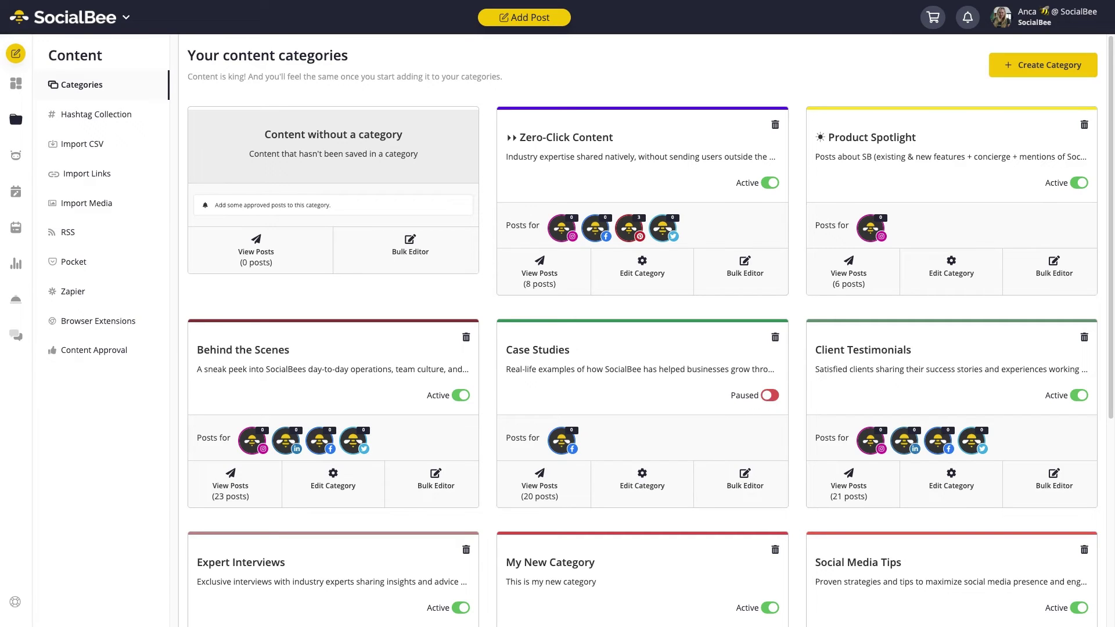
Reactivate Case Studies and select all of its posts in the Bulk Editor
left_click(770, 396)
left_click(760, 490)
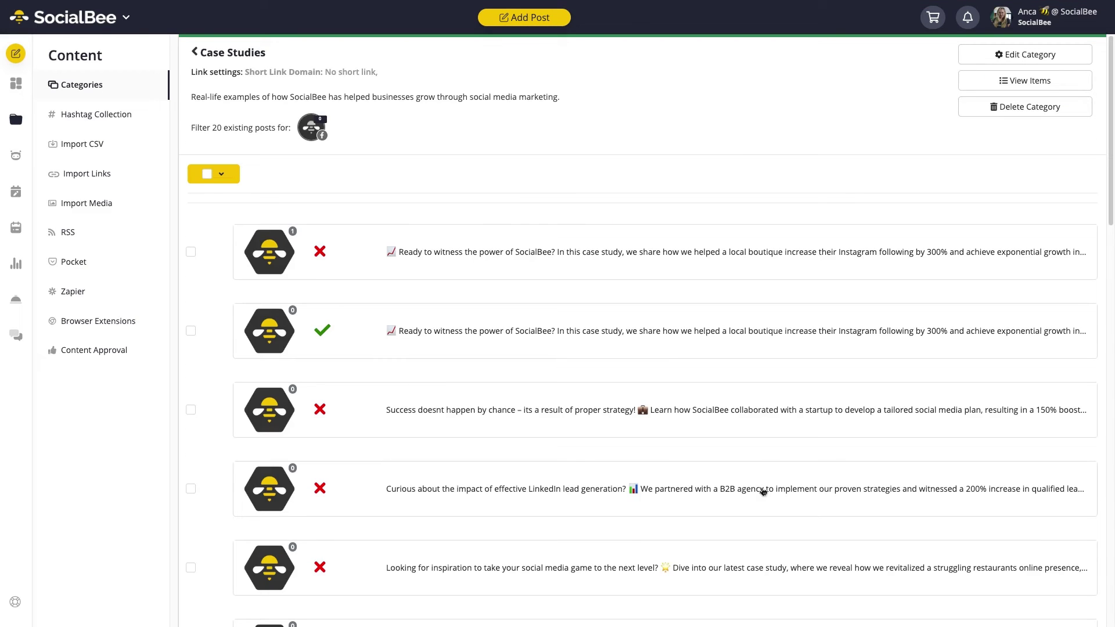
left_click(214, 183)
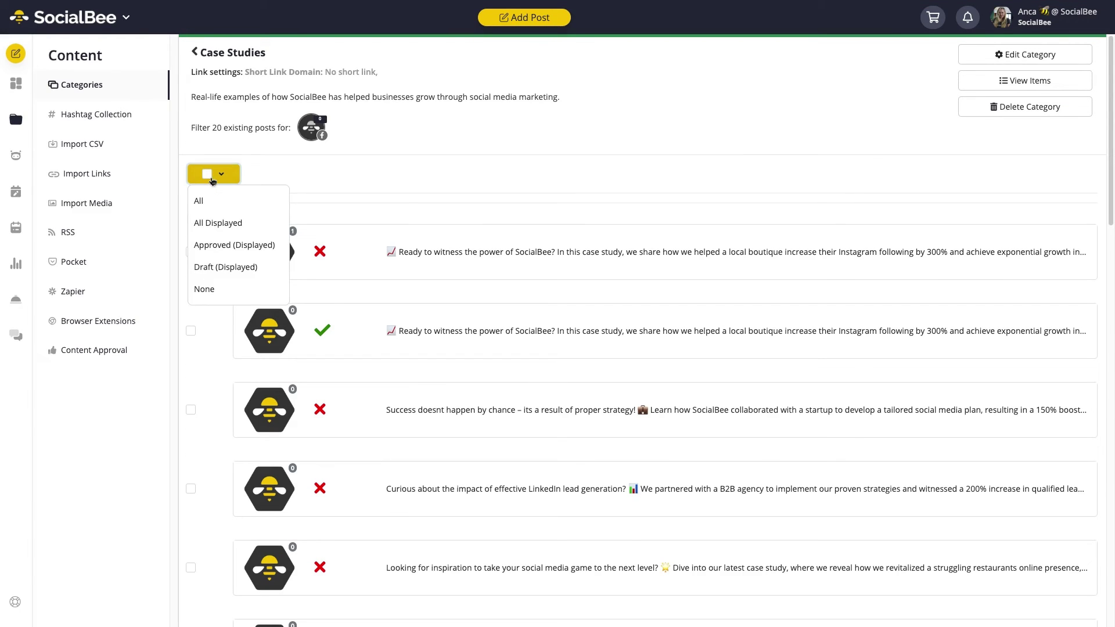
left_click(214, 200)
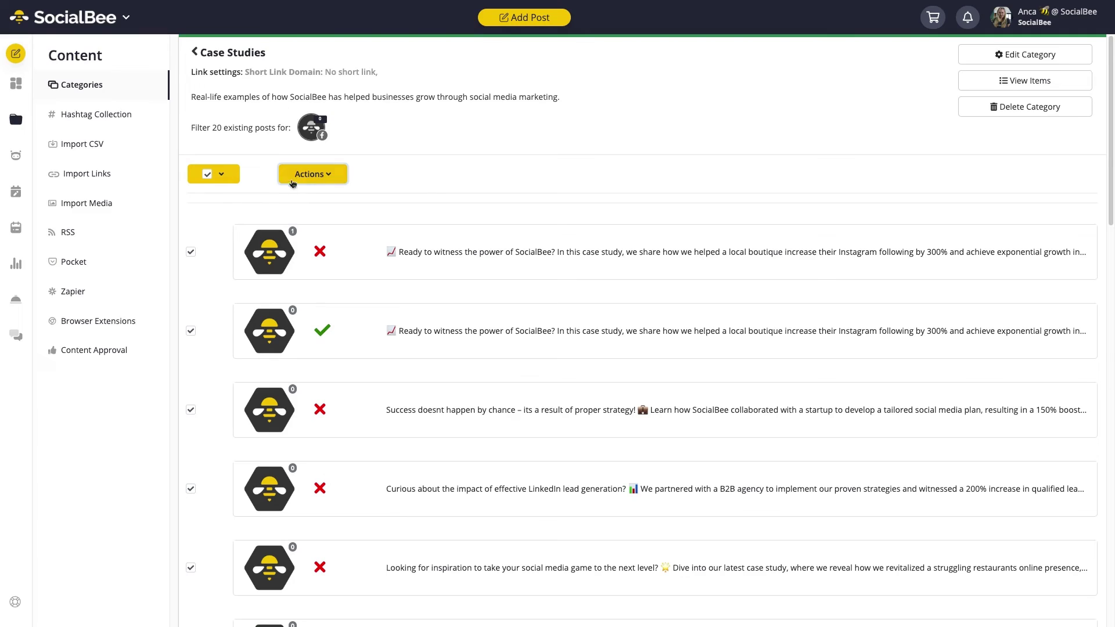
Add Facebook, LinkedIn, Instagram, Twitter and Google My Business profiles to all selected Case Studies posts
left_click(326, 181)
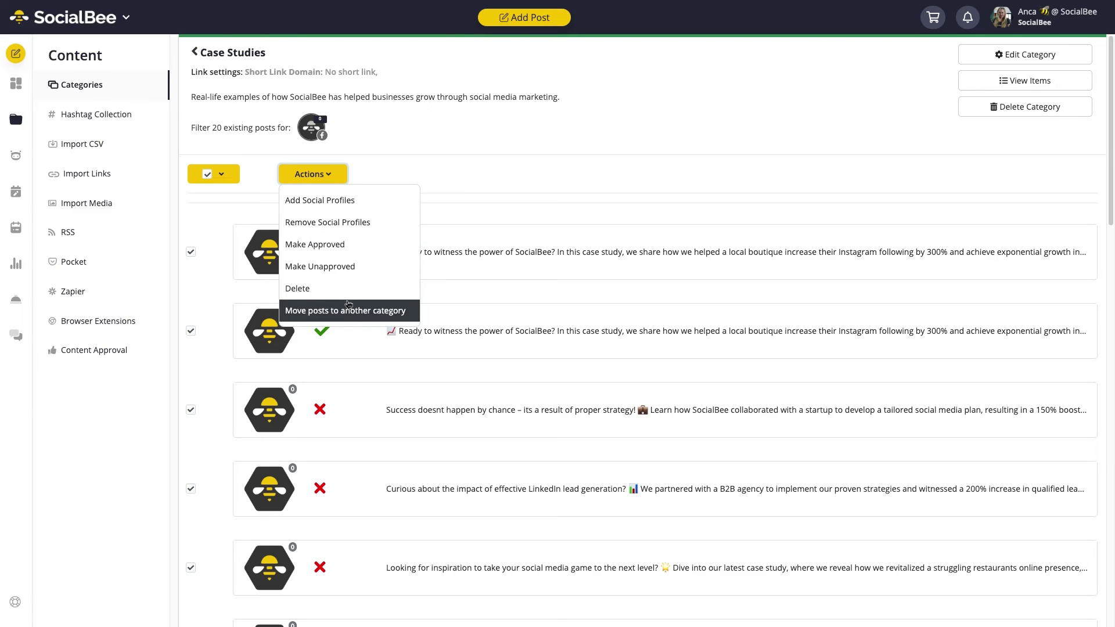
left_click(320, 200)
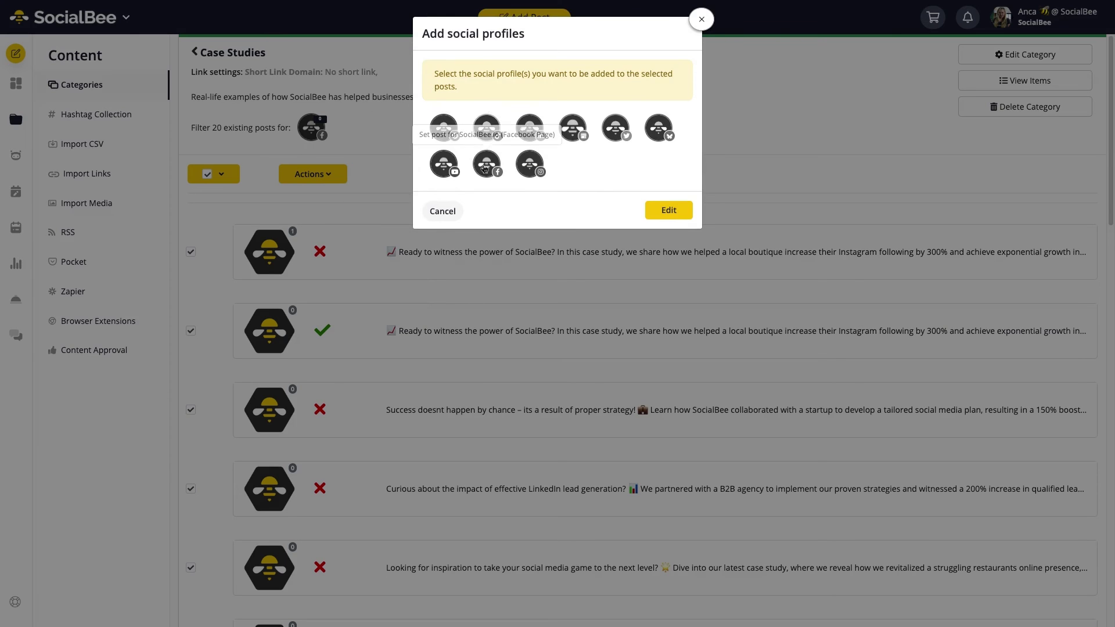
left_click(487, 164)
left_click(530, 128)
left_click(529, 164)
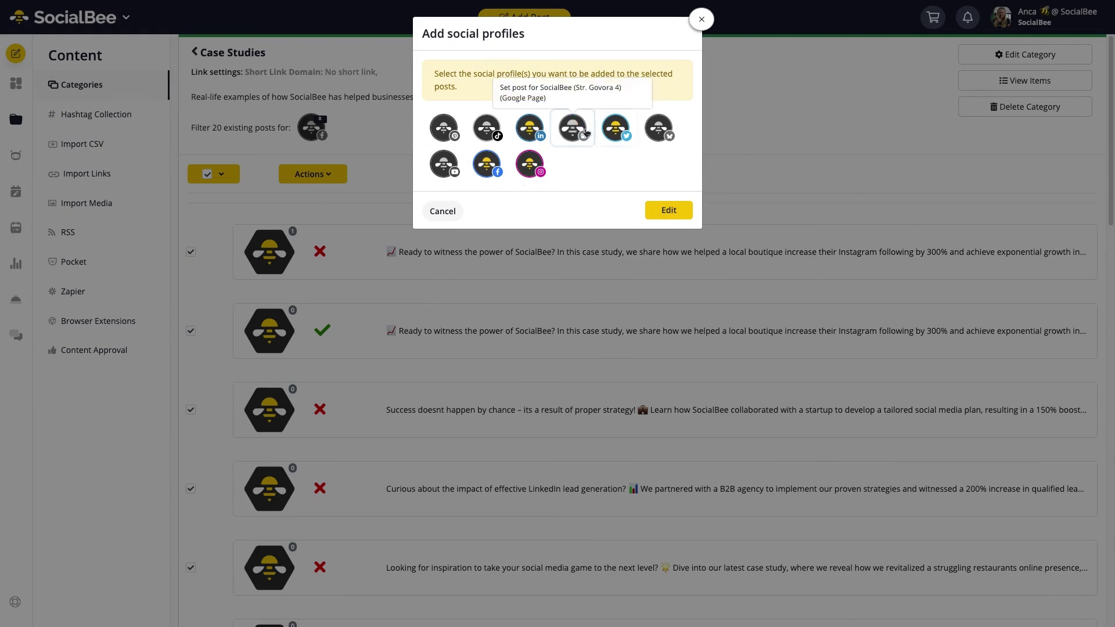
left_click(617, 140)
left_click(572, 129)
left_click(669, 258)
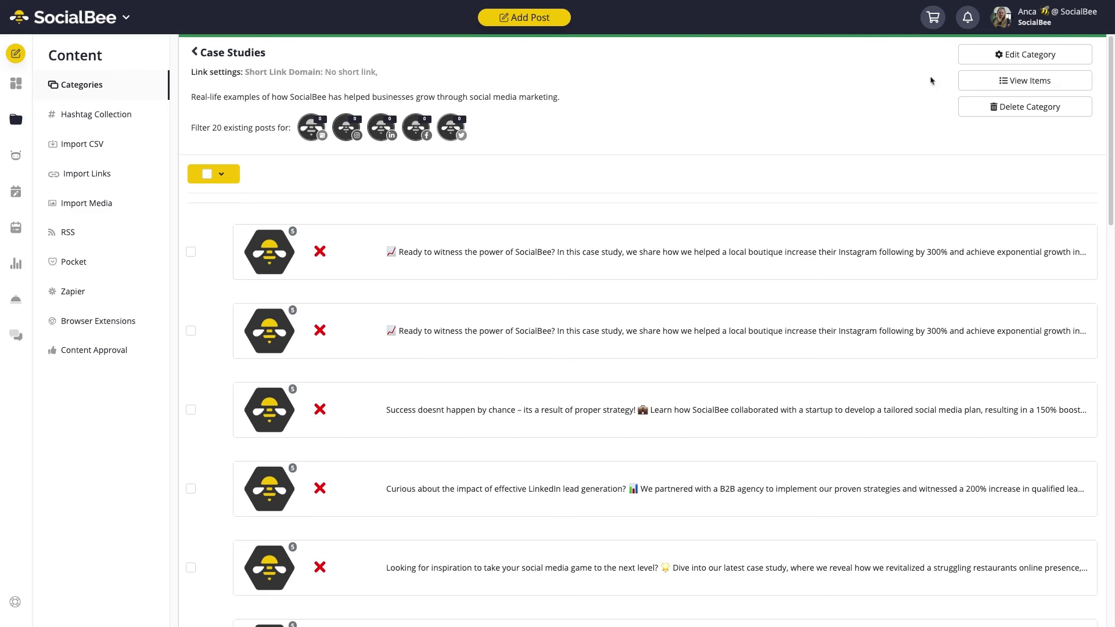
left_click(1011, 30)
In profile settings, enable 'Email me when the bulk edit is complete'
left_click(995, 72)
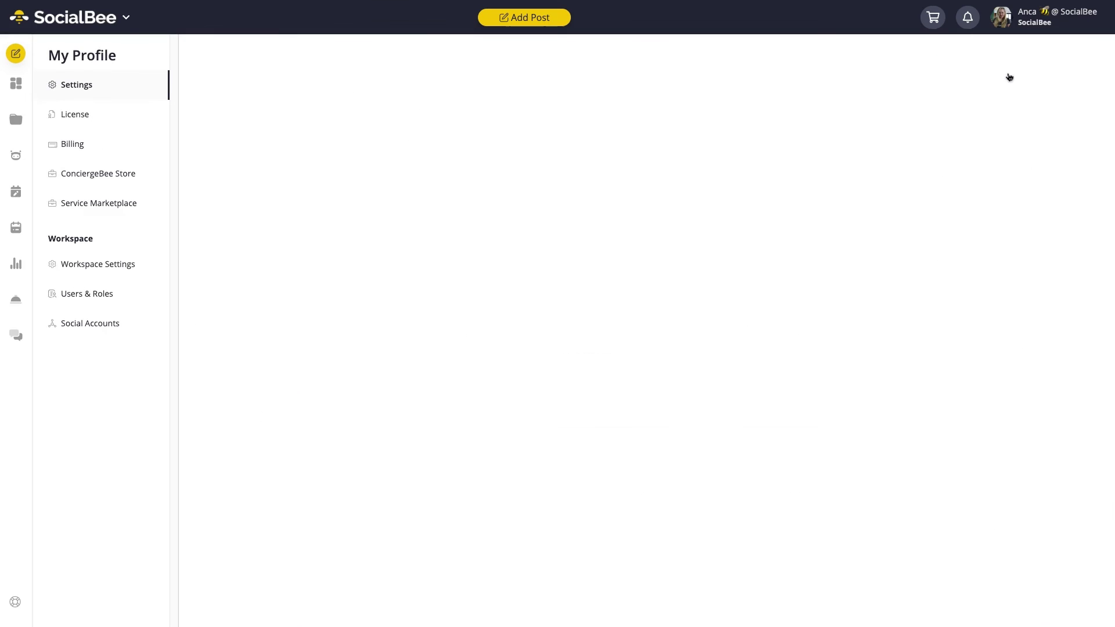
scroll(582, 523, "down", 5)
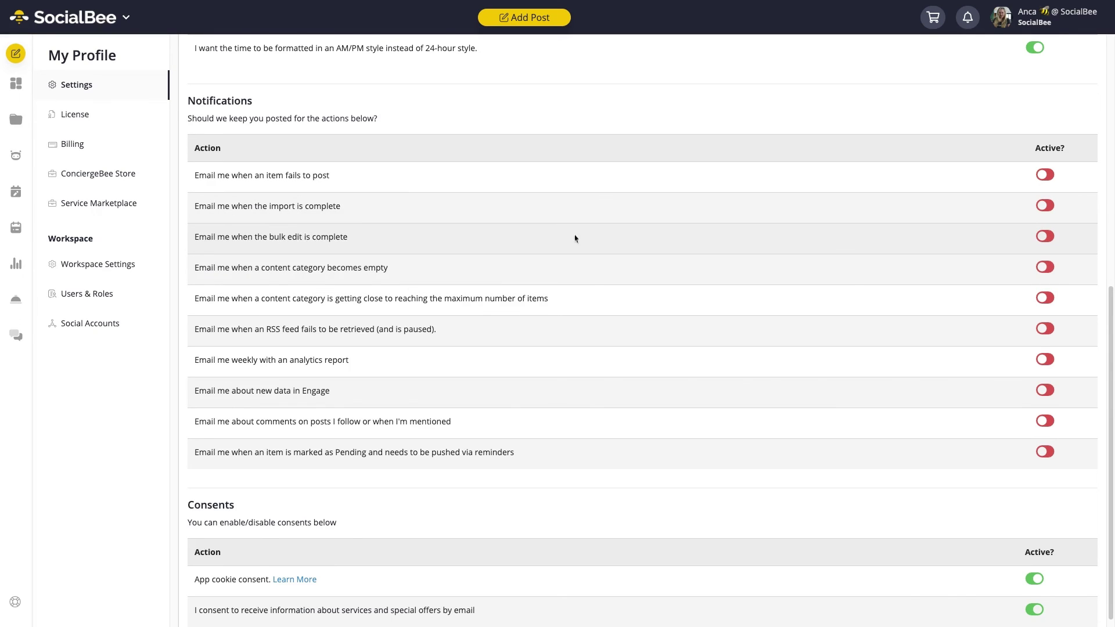
left_click(1048, 236)
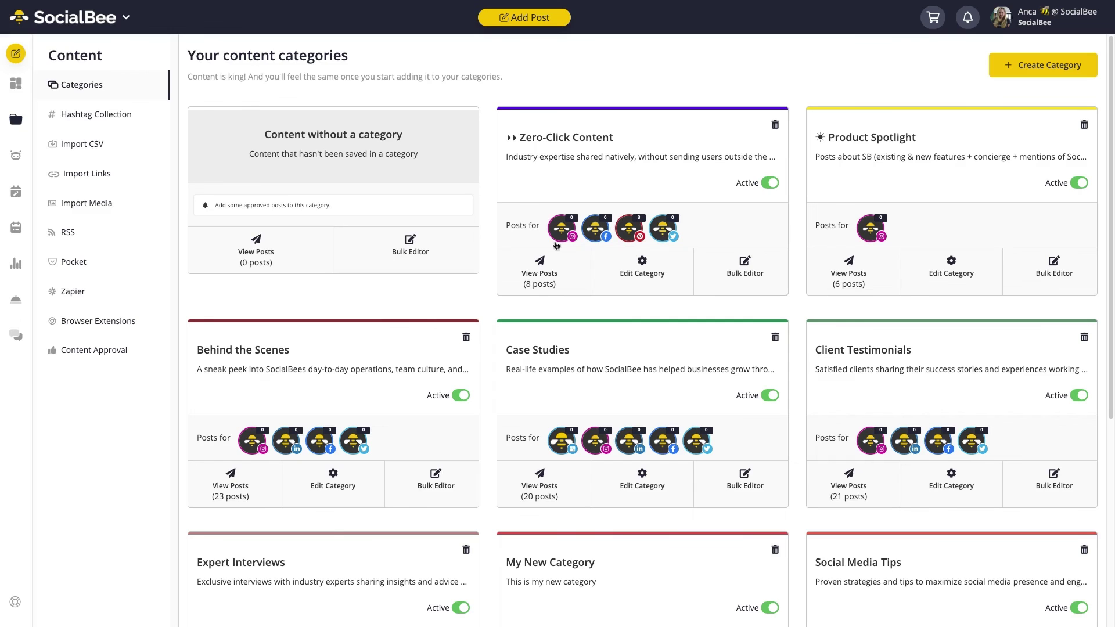
Open Zero-Click Content, then go to Schedule Setup to see each weekday's category slots
left_click(682, 143)
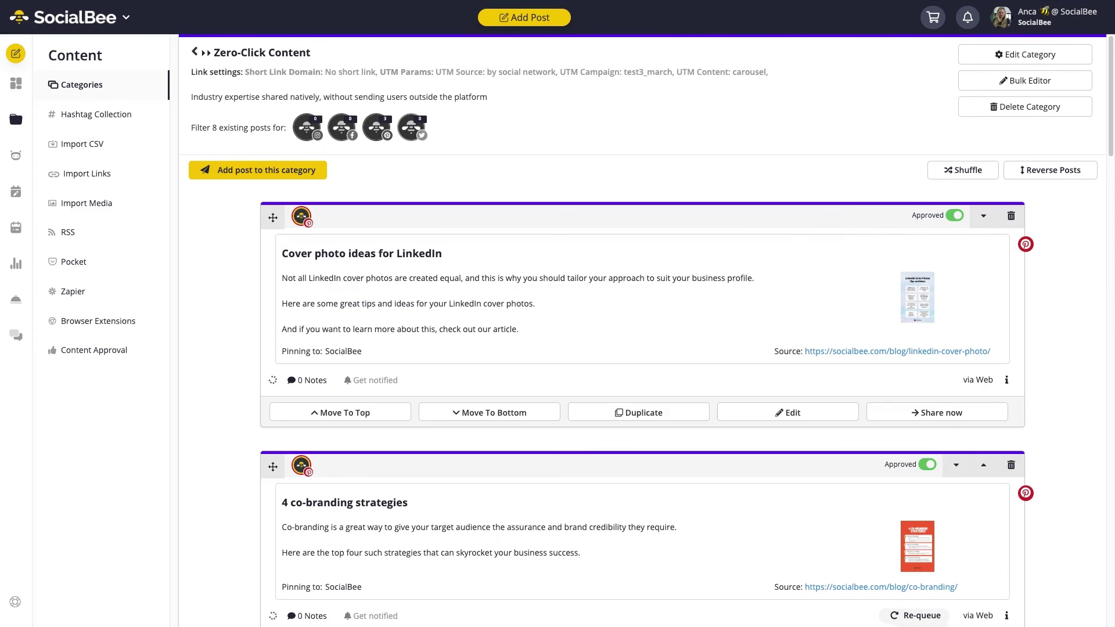
left_click(17, 192)
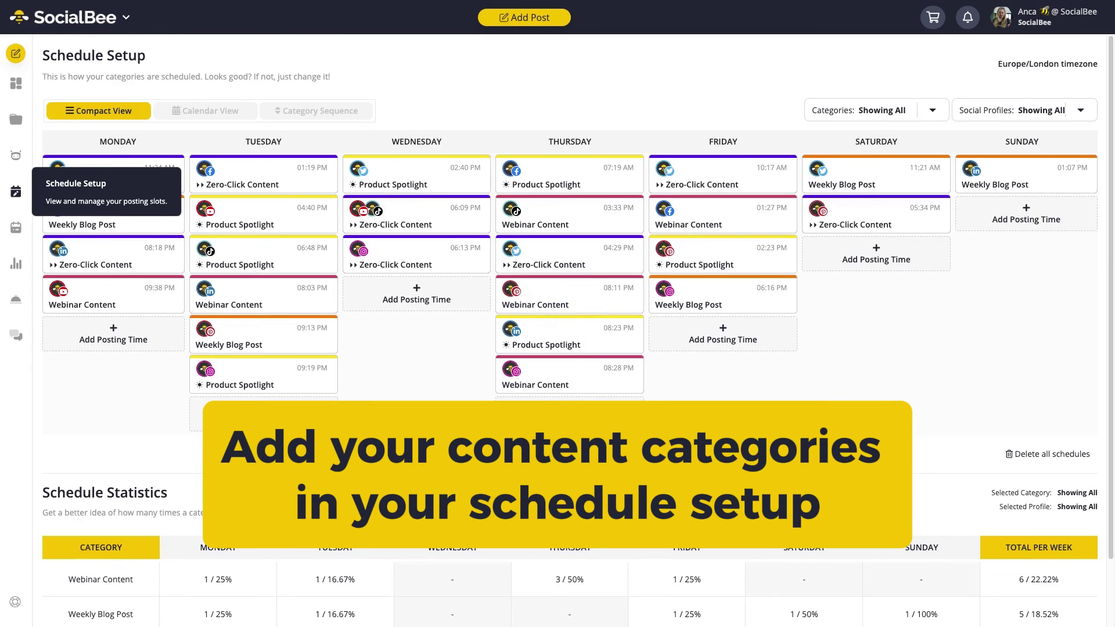